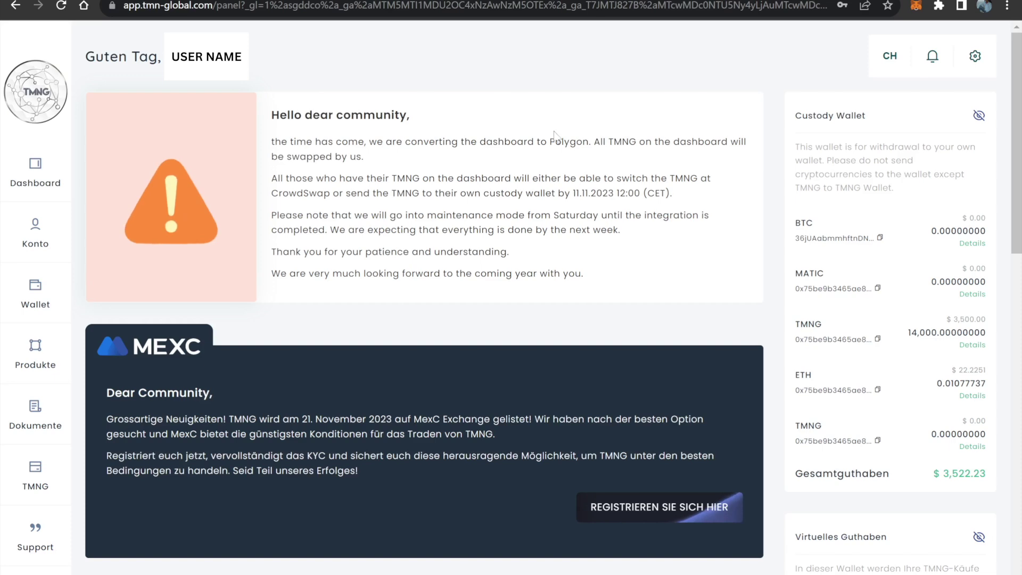
Open the Wallet page from the left sidebar to see custody and virtual balances
{"action": "left_click", "coordinate": [47, 308]}
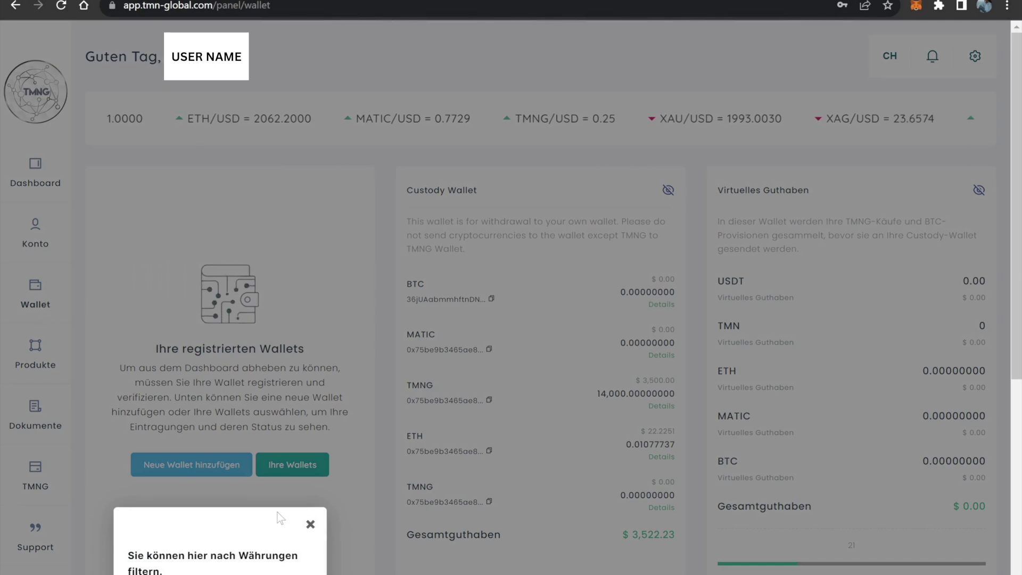
Add a new withdrawal wallet through MetaMask and sign its verification message
{"action": "left_click", "coordinate": [310, 524]}
{"action": "left_click", "coordinate": [192, 465]}
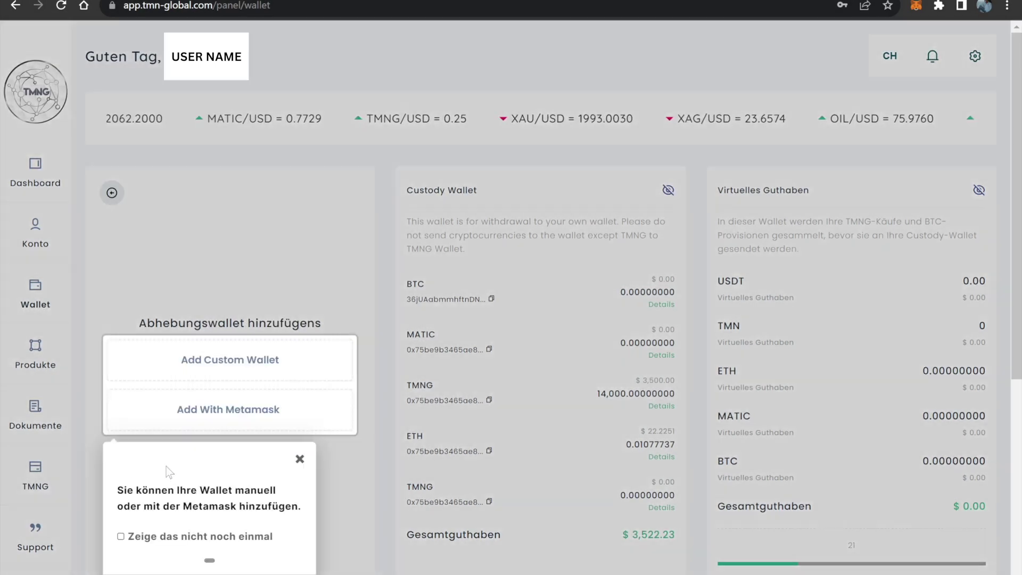
{"action": "left_click", "coordinate": [217, 407]}
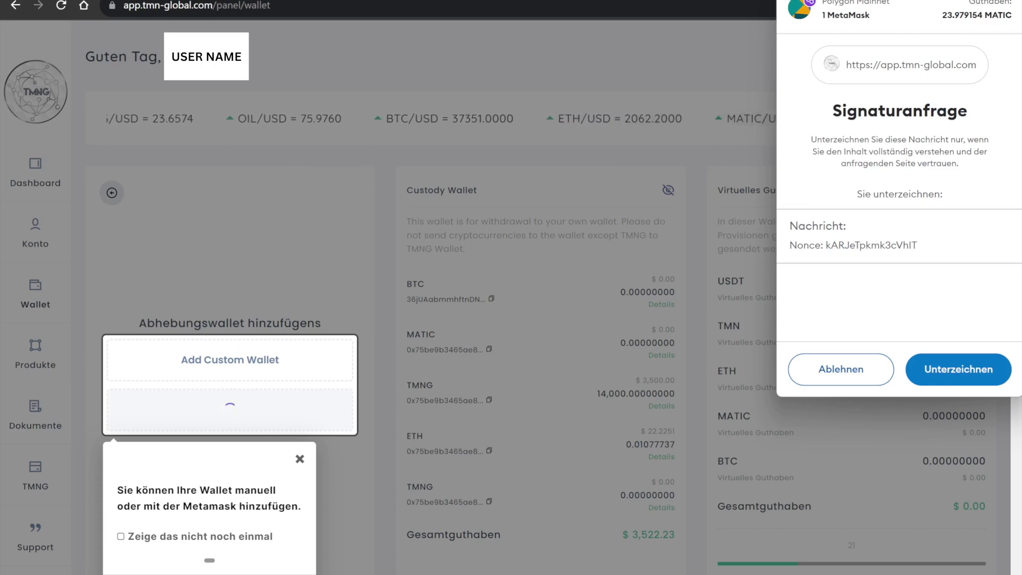
{"action": "left_click", "coordinate": [945, 371]}
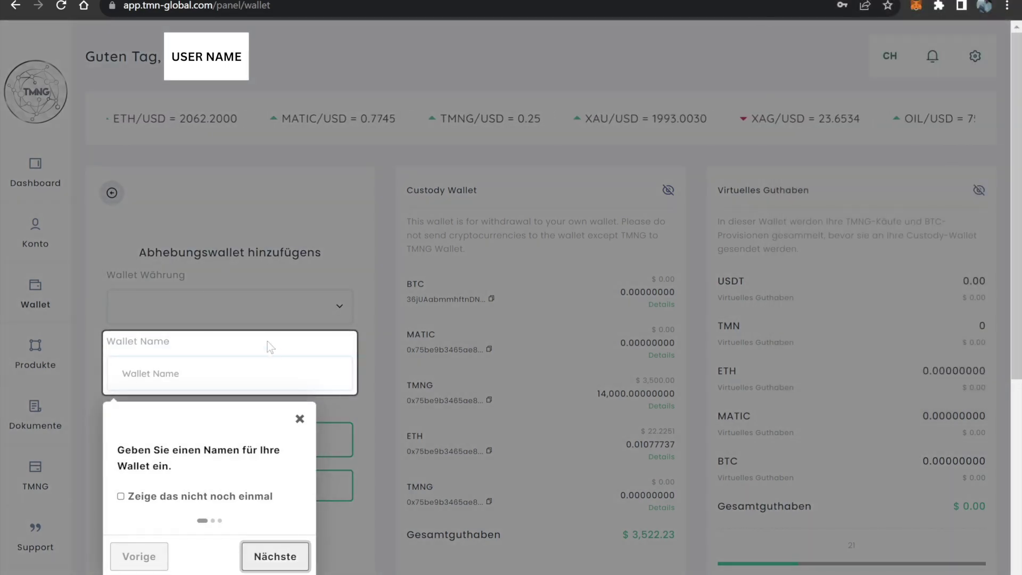
Set the wallet currency to MATIC / TMNG, name it MetaMask-Matic, and finish the form tour
{"action": "left_click", "coordinate": [250, 315]}
{"action": "left_click", "coordinate": [244, 308]}
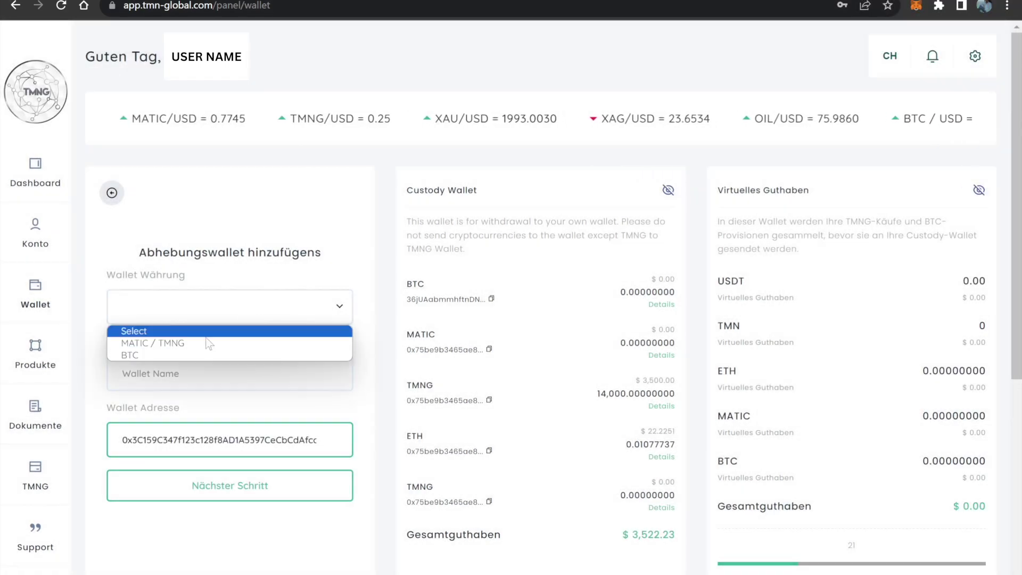
{"action": "left_click", "coordinate": [146, 345]}
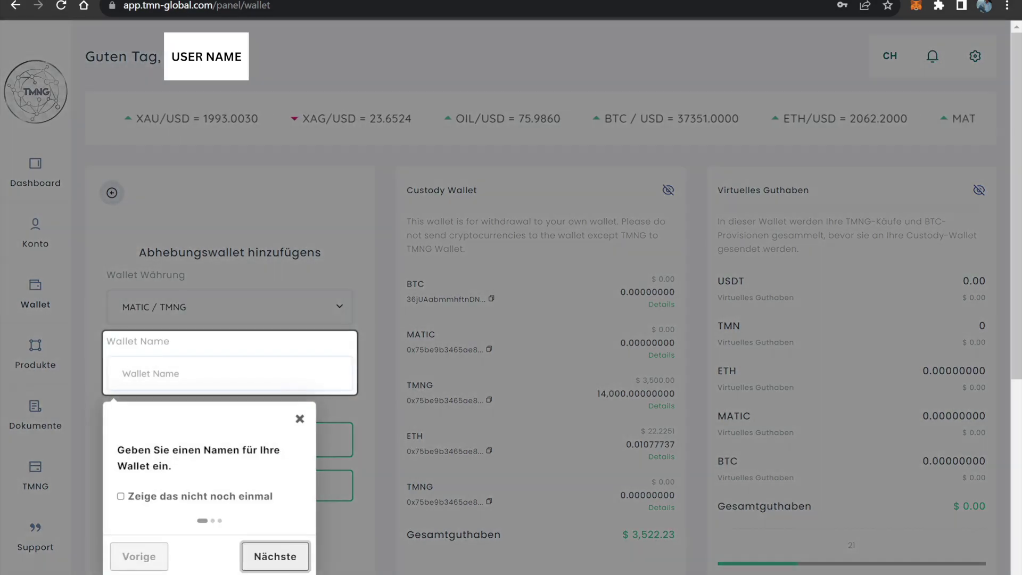
{"action": "type", "text": "MetaMask-Matic"}
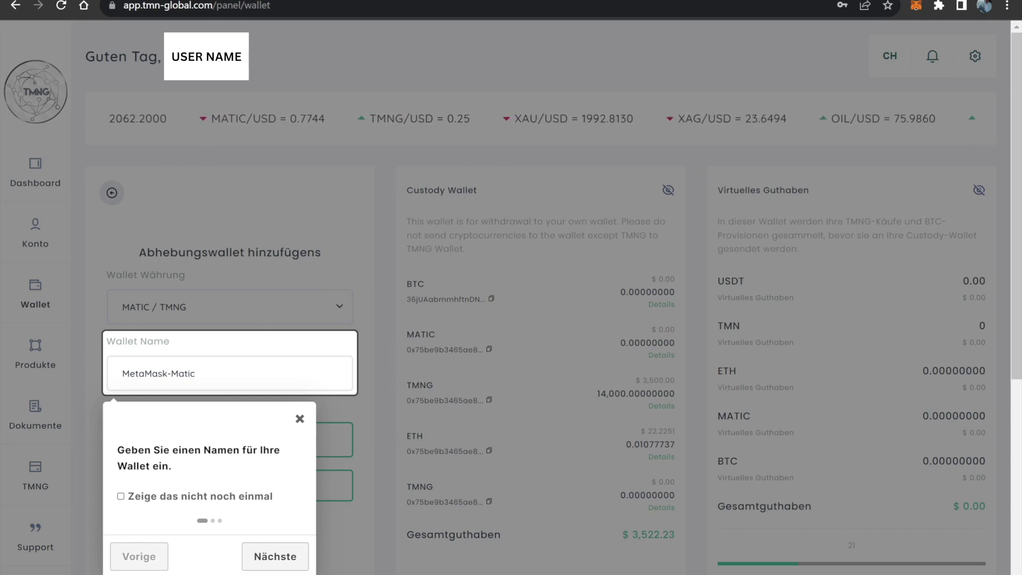
{"action": "left_click", "coordinate": [276, 556]}
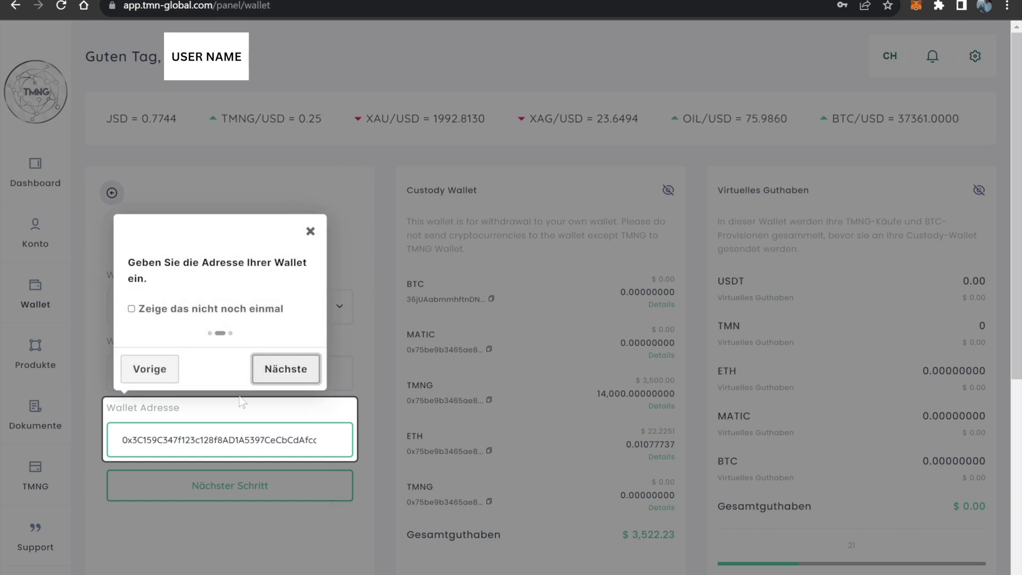
{"action": "left_click", "coordinate": [281, 369]}
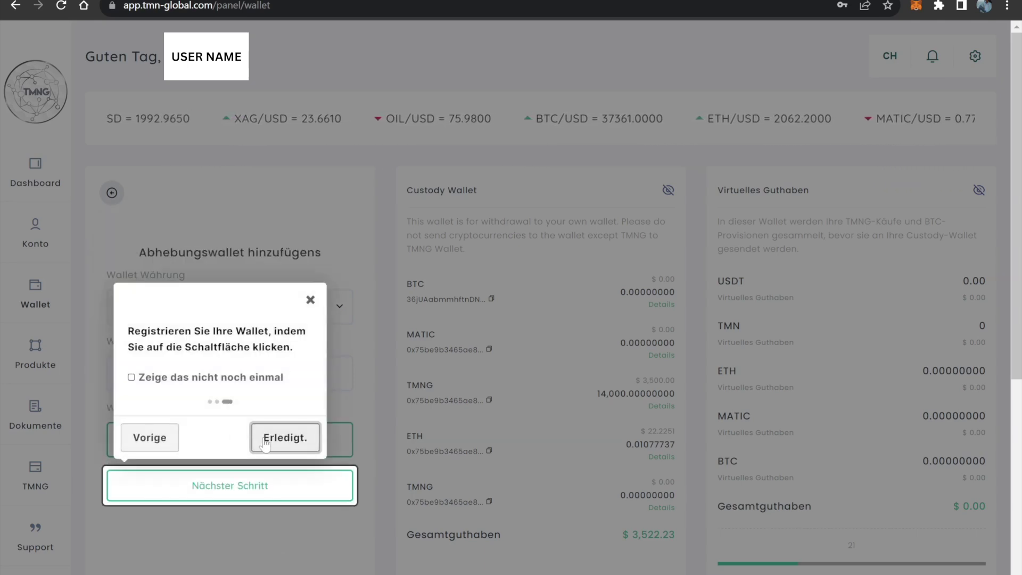
{"action": "left_click", "coordinate": [264, 441]}
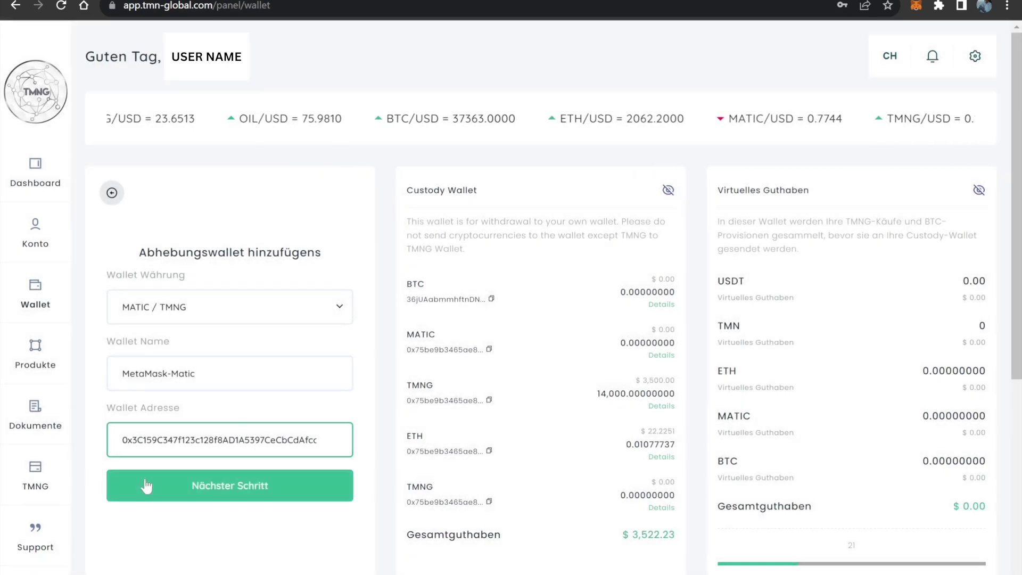
Submit the wallet details, acknowledge the notice, and copy the deposit address for the 0.00000001 MATIC payment
{"action": "left_click", "coordinate": [228, 496]}
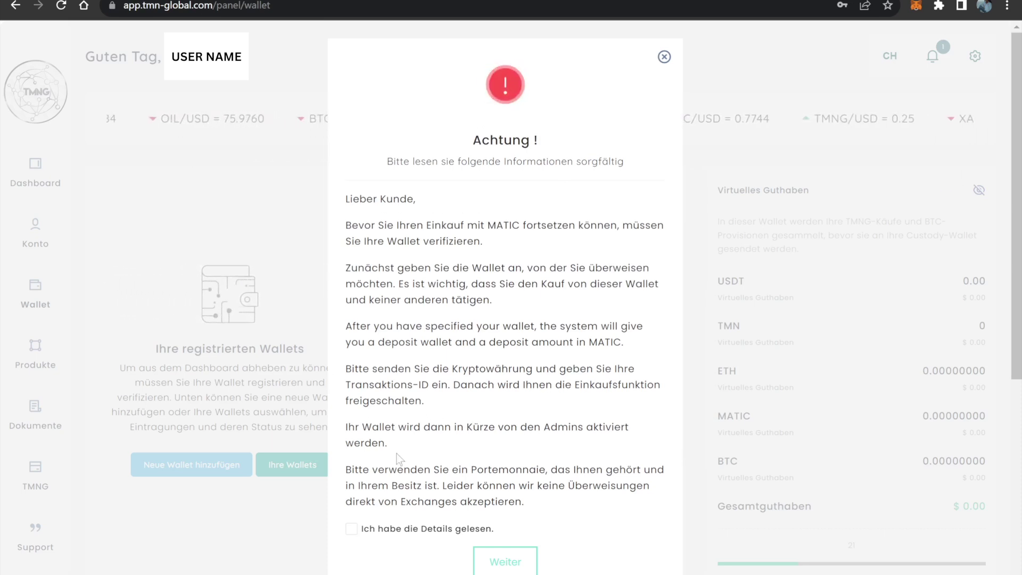
{"action": "left_click", "coordinate": [351, 528]}
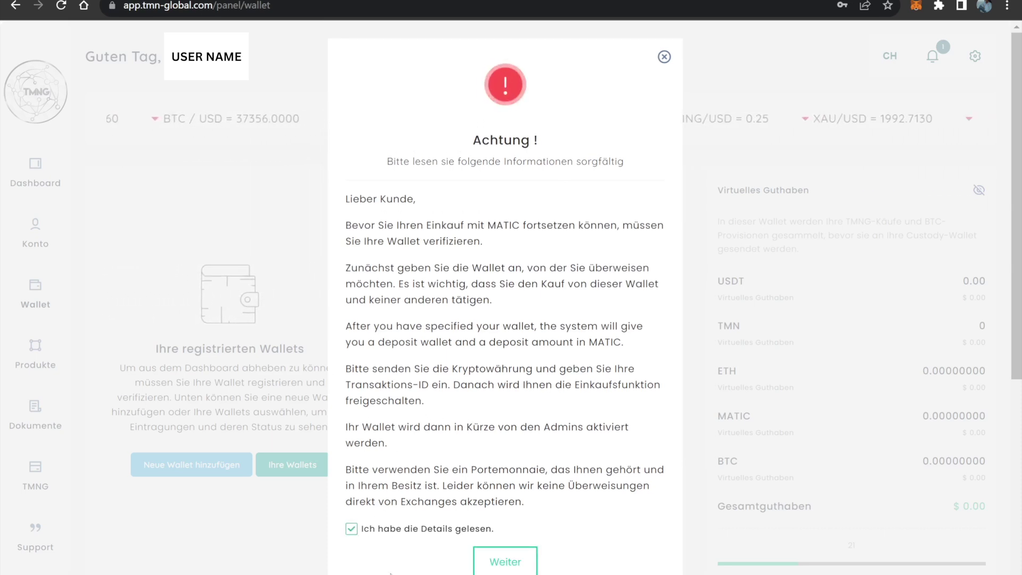
{"action": "left_click", "coordinate": [521, 569]}
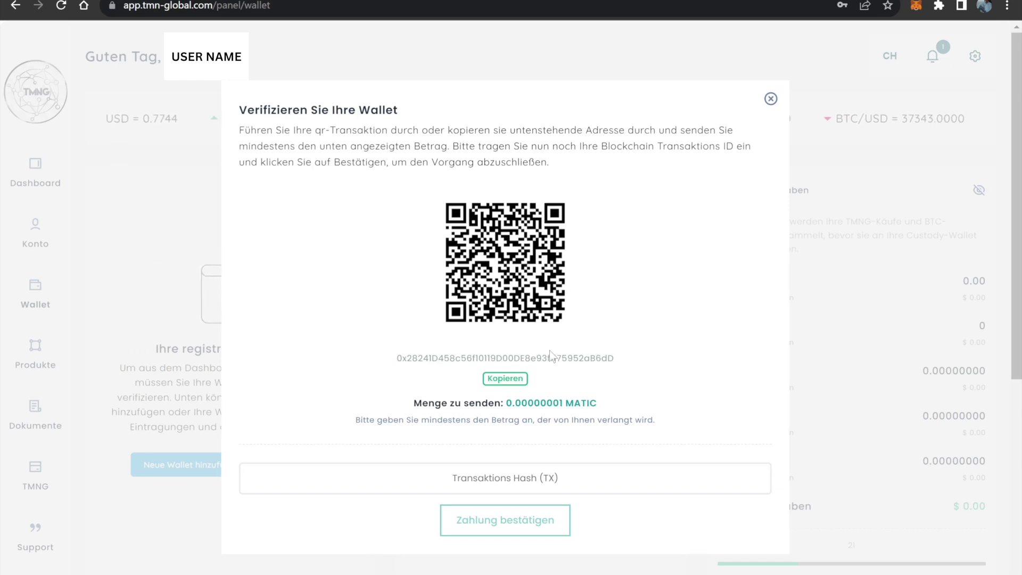
{"action": "left_click", "coordinate": [520, 380]}
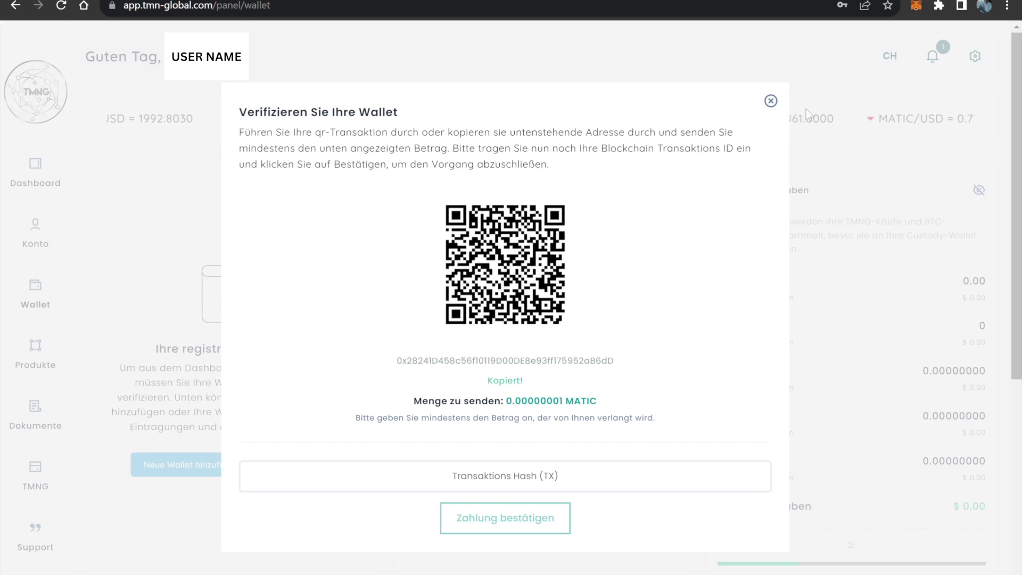
{"action": "left_click", "coordinate": [915, 7]}
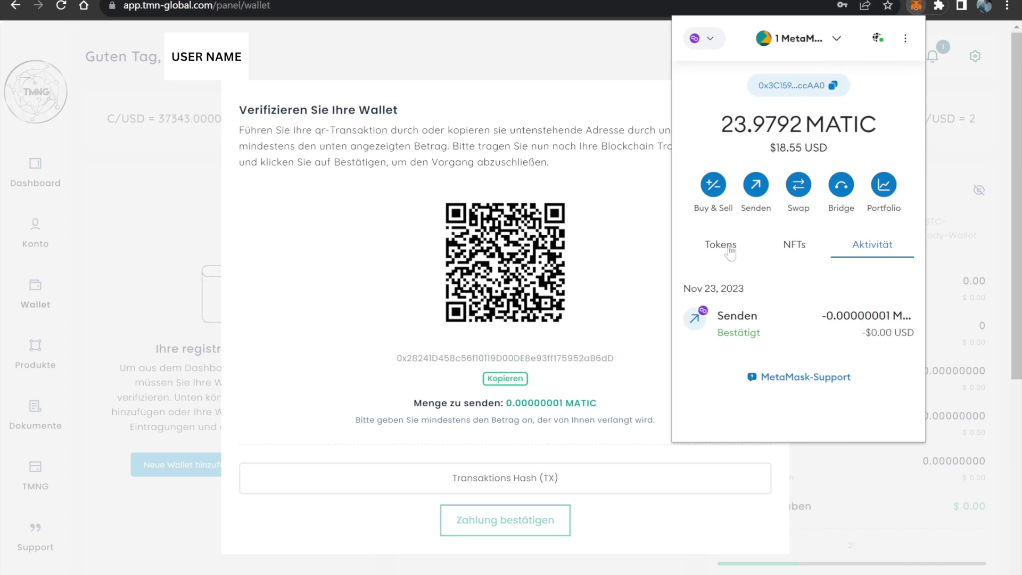
View MetaMask's token list: 23.9792 MATIC, 0 USDT and 1220.835 TMNG
{"action": "left_click", "coordinate": [729, 249]}
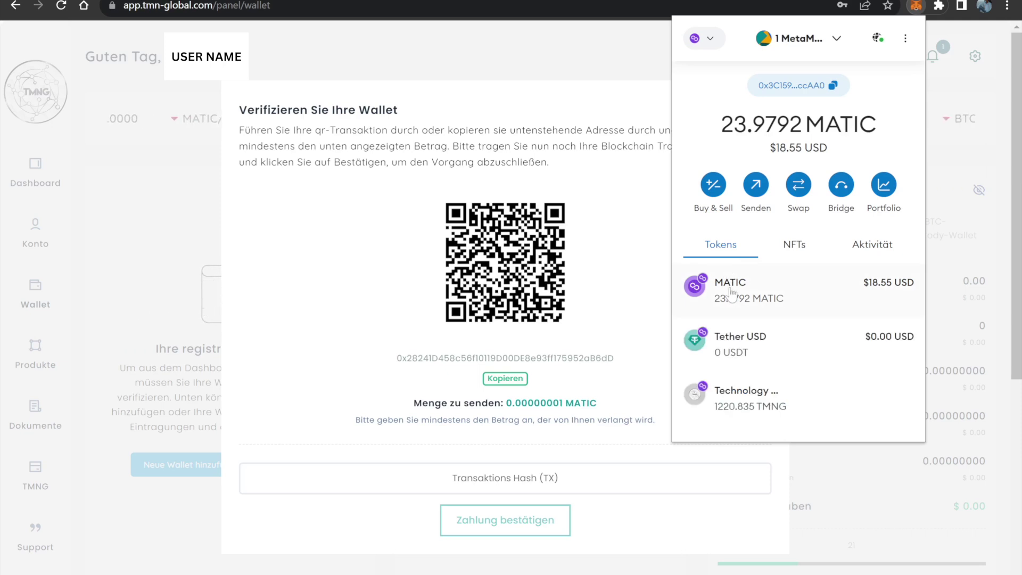
{"action": "left_click", "coordinate": [731, 293]}
Send 0.00000001 MATIC from MetaMask to the pasted deposit address and confirm
{"action": "left_click", "coordinate": [765, 209]}
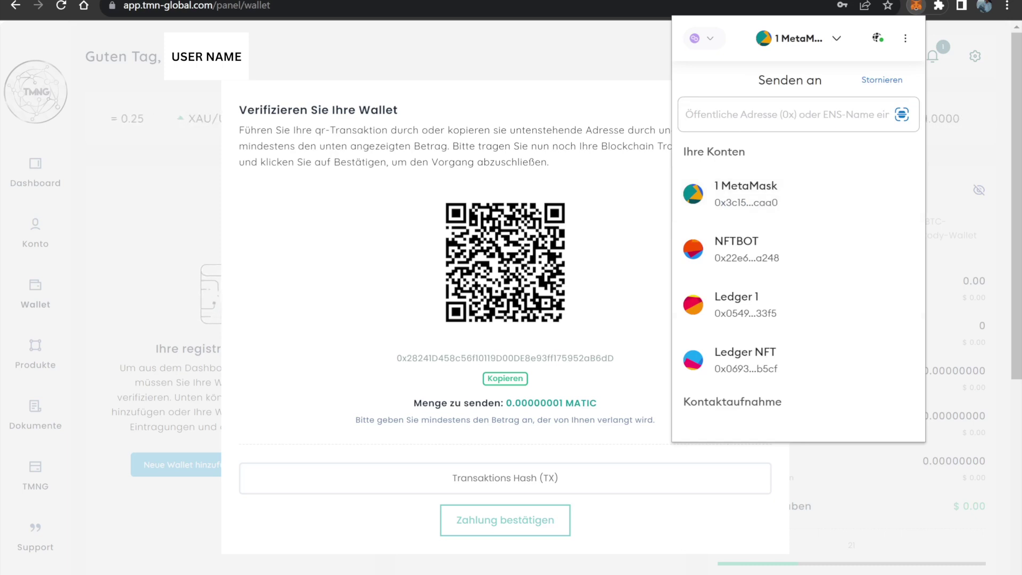
{"action": "key", "text": "ctrl+v"}
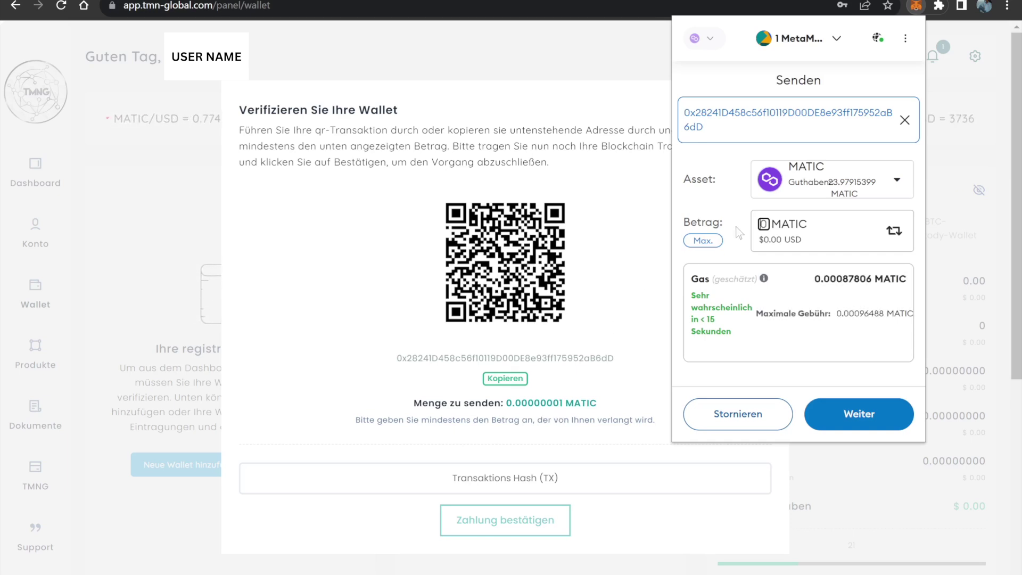
{"action": "type", "text": "0"}
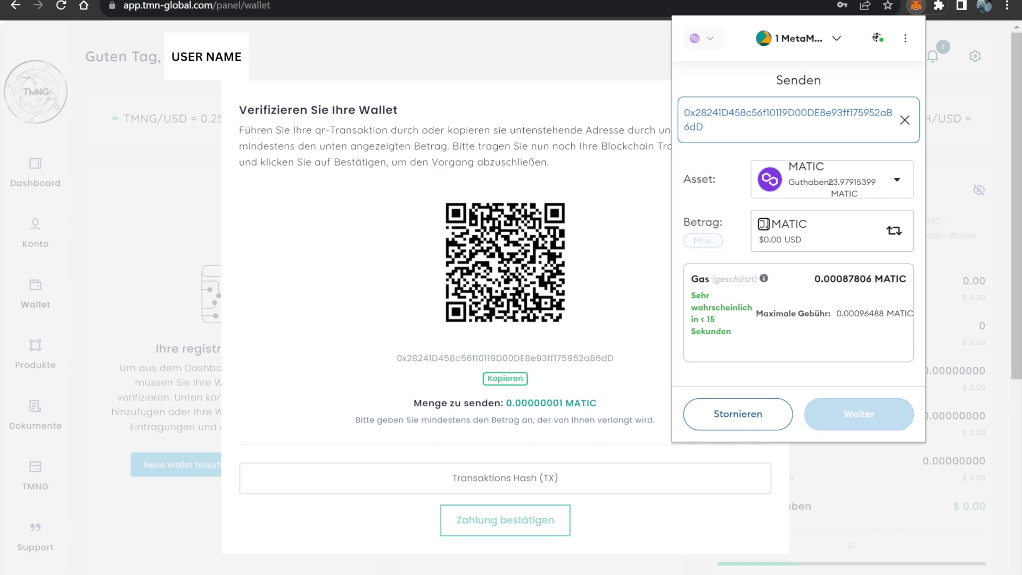
{"action": "type", "text": ".00000001"}
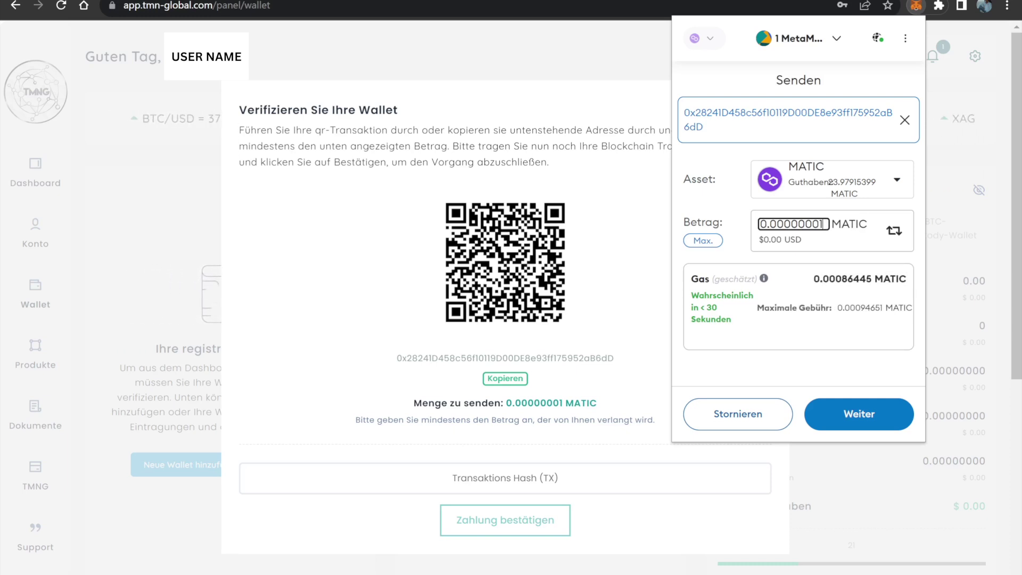
{"action": "left_click", "coordinate": [859, 415]}
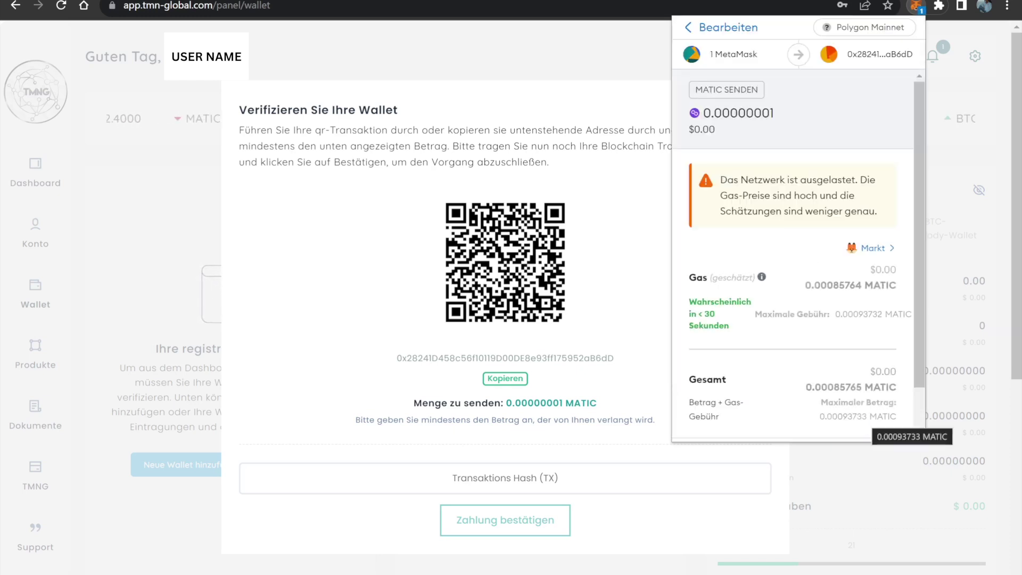
{"action": "scroll", "coordinate": [862, 405], "scroll_direction": "down", "scroll_amount": 1}
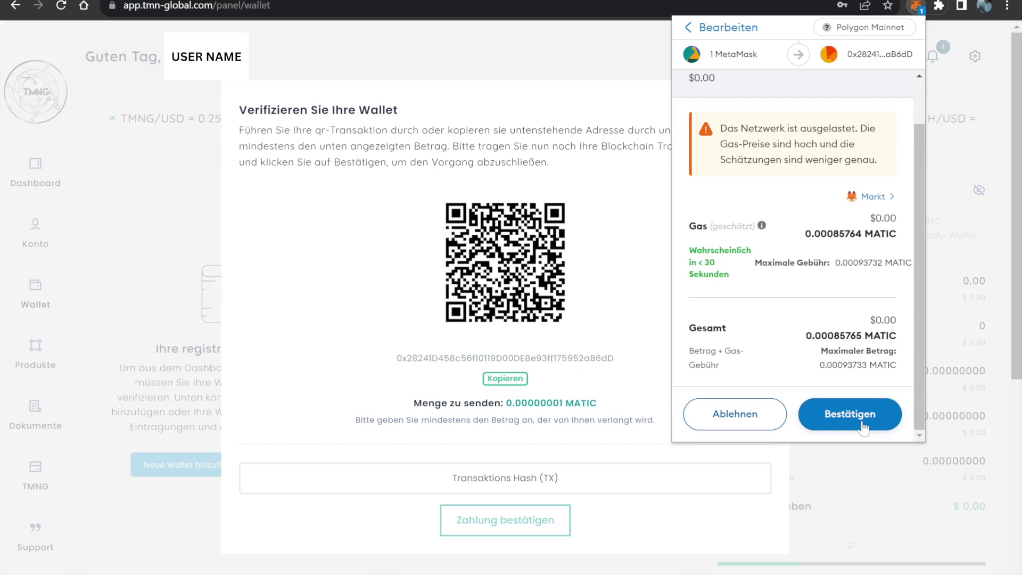
{"action": "left_click", "coordinate": [862, 426]}
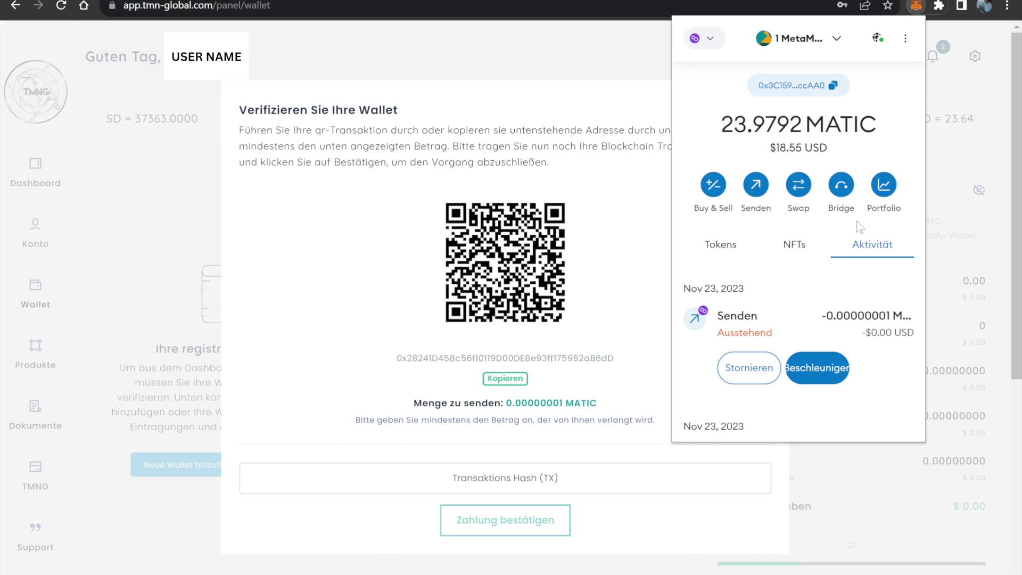
Open the latest MATIC send's details in MetaMask activity and copy its transaction ID
{"action": "left_click", "coordinate": [735, 319]}
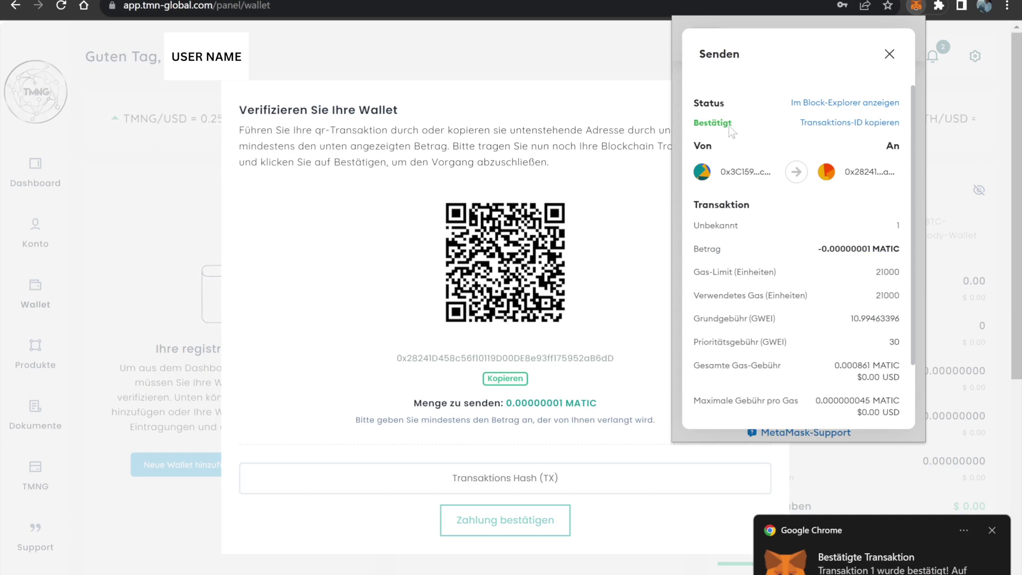
{"action": "left_click", "coordinate": [889, 55]}
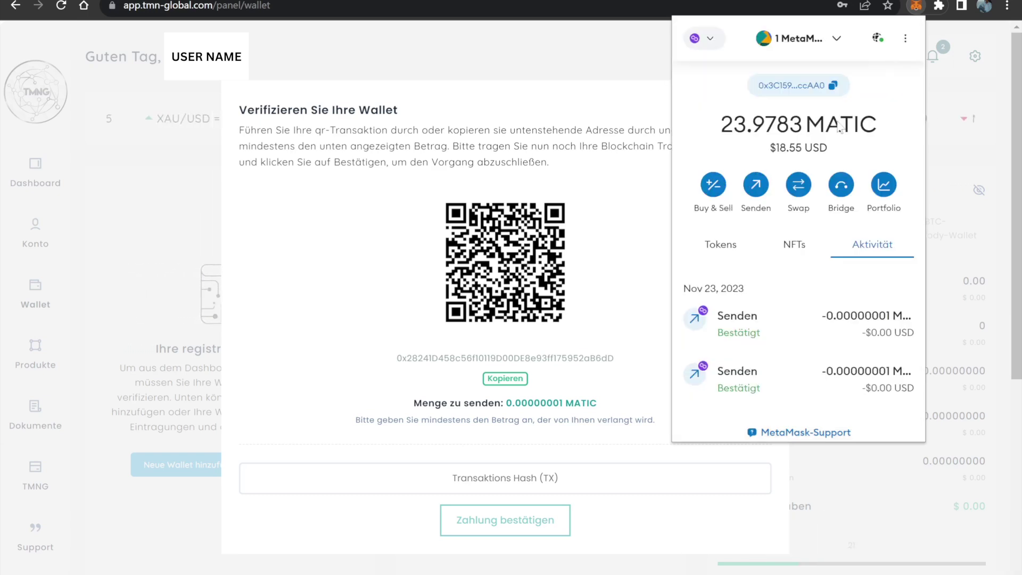
{"action": "left_click", "coordinate": [729, 325]}
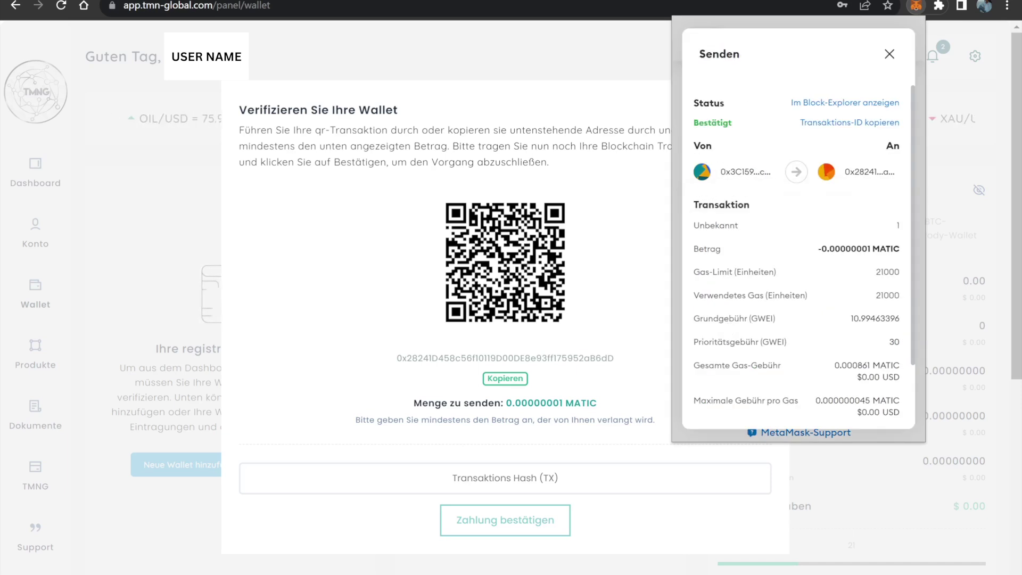
{"action": "left_click", "coordinate": [839, 127]}
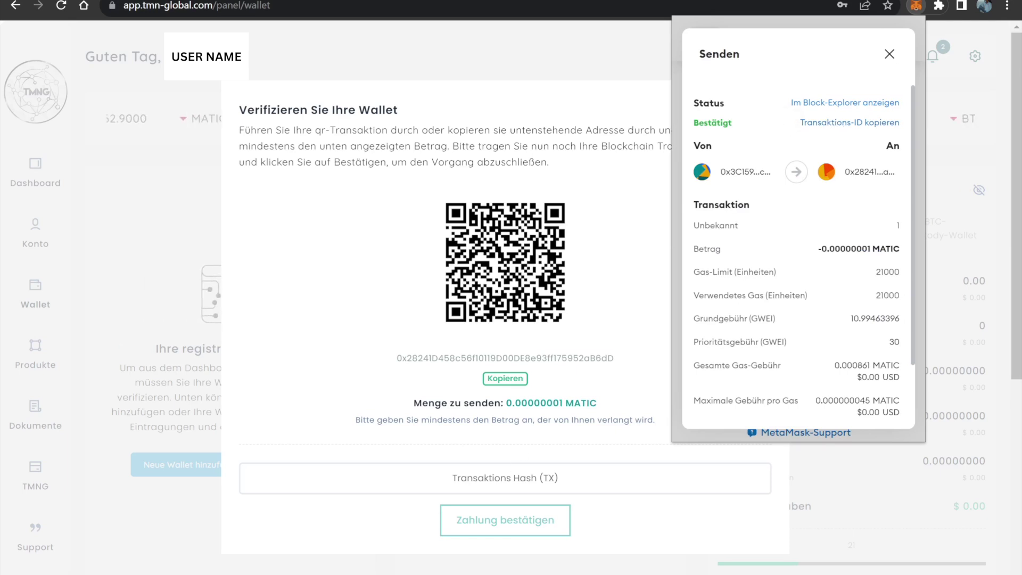
{"action": "left_click", "coordinate": [492, 477]}
Paste the transaction ID into the Transaktions Hash field and submit the payment confirmation
{"action": "key", "text": "ctrl+v"}
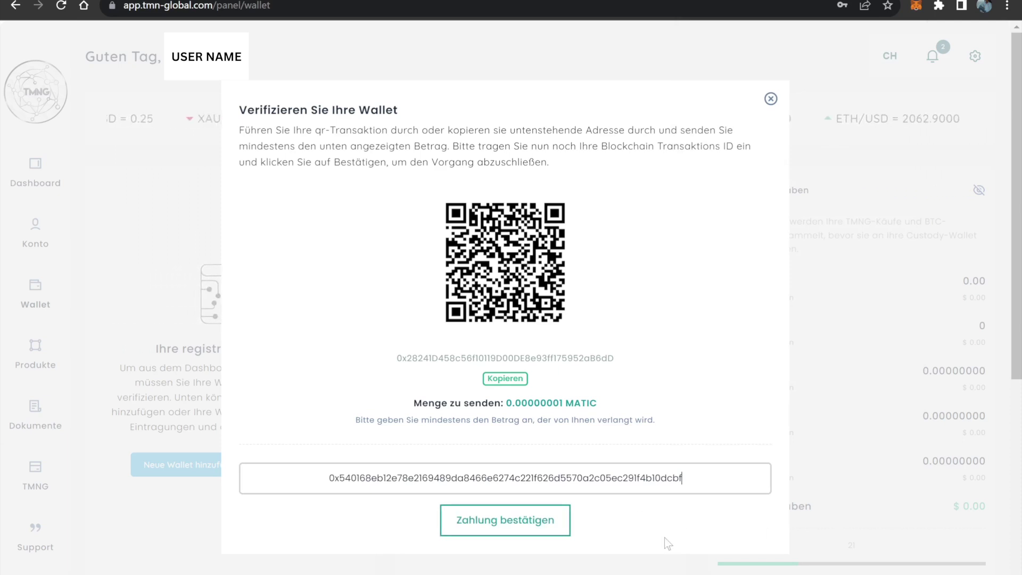
{"action": "left_click", "coordinate": [514, 526]}
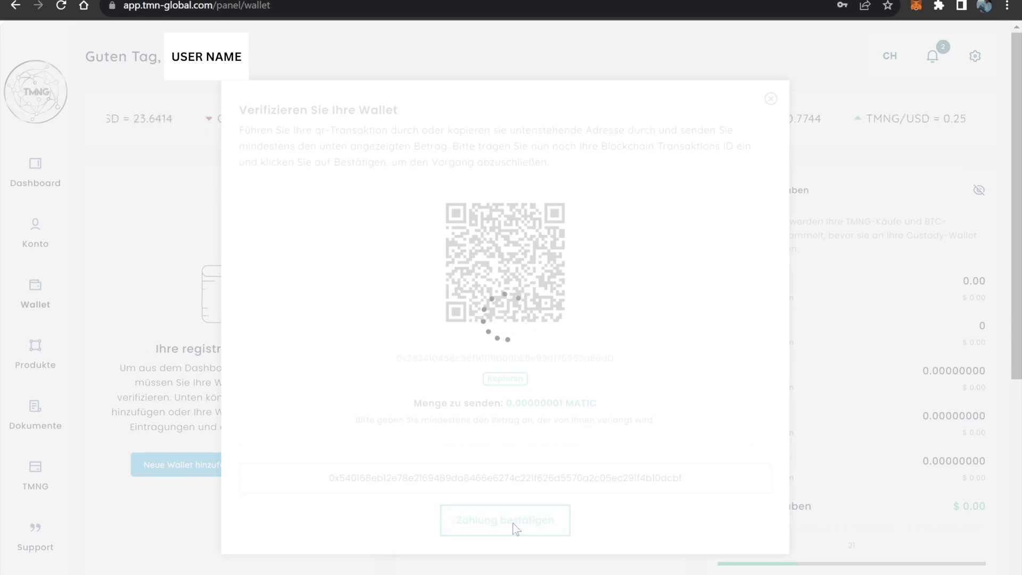